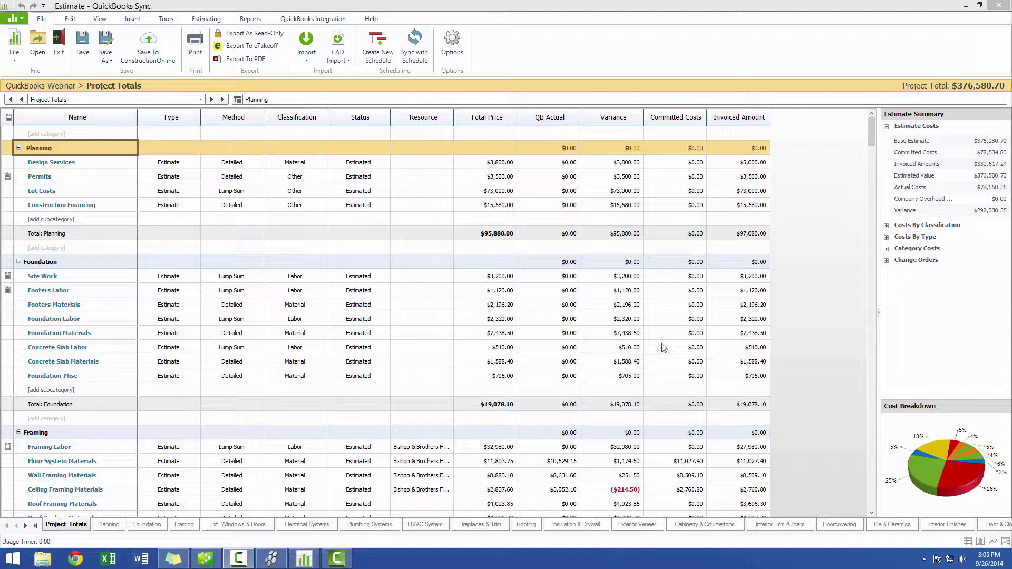
# In QuickBooks, view Ajax Supply's purchase orders and bills in the Vendor Center
pyautogui.click(209, 563)
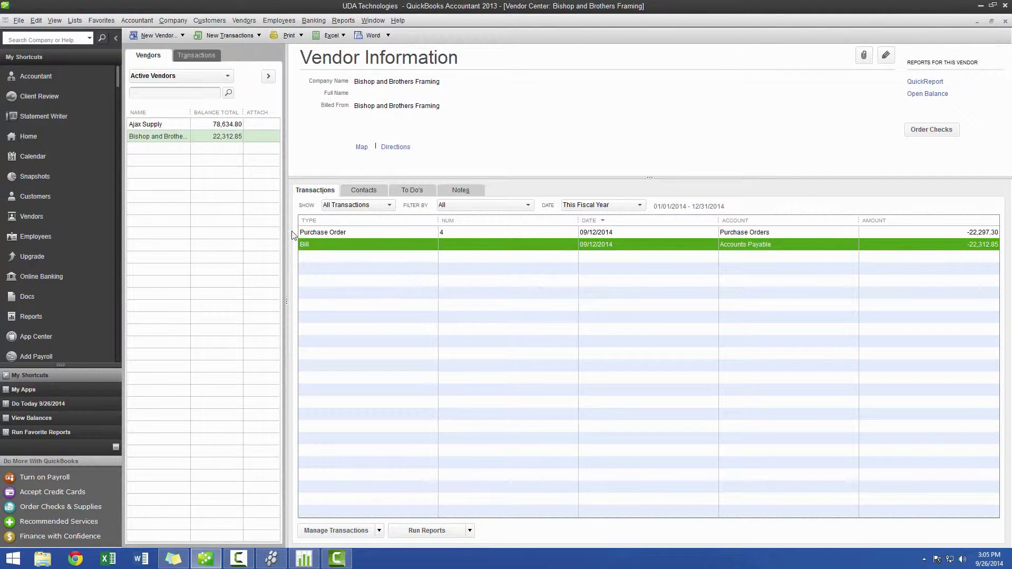
pyautogui.click(153, 125)
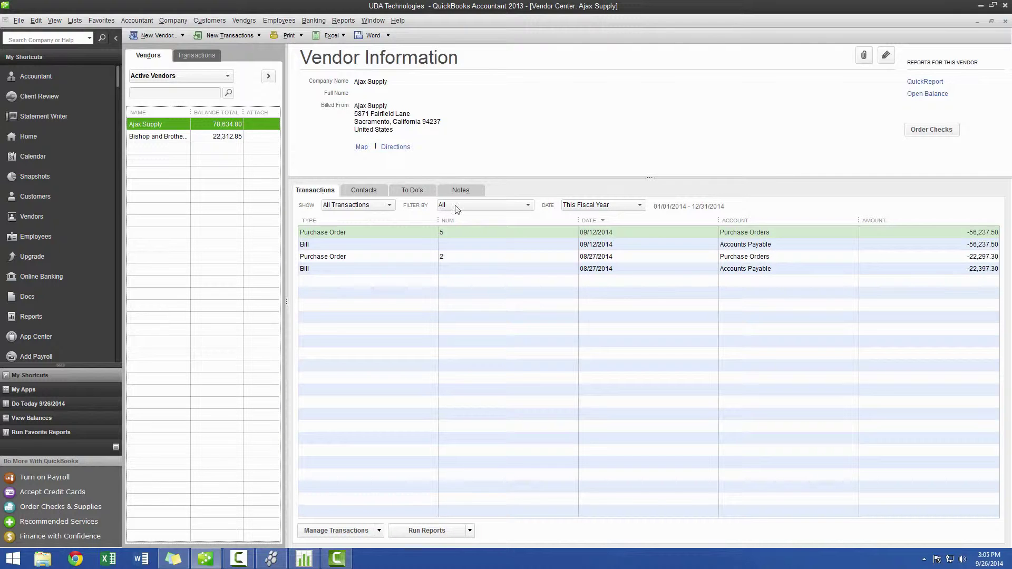
# Import QuickBooks actuals into the estimate, including credit card charges and paychecks ($78,550.35 total)
pyautogui.click(303, 558)
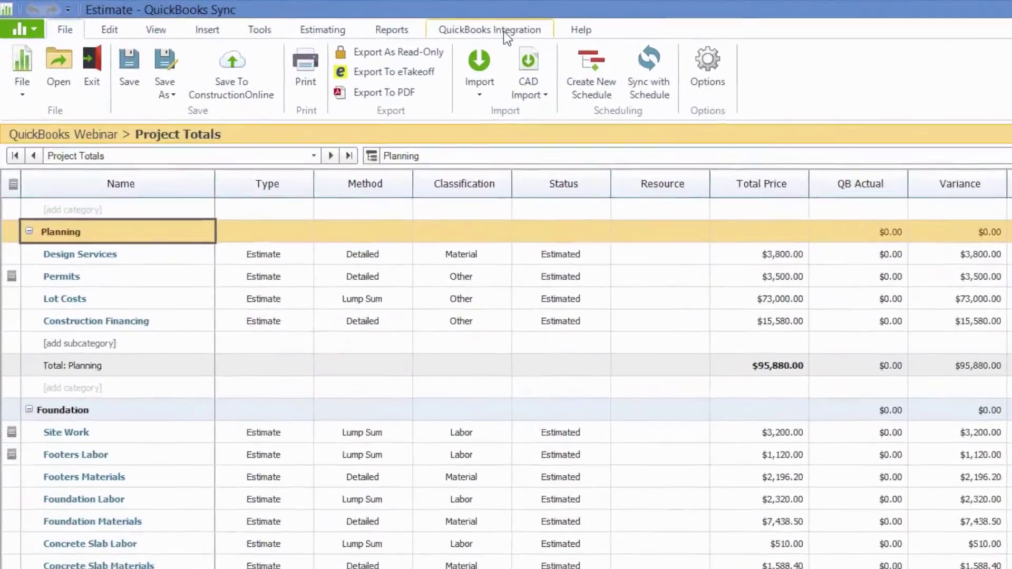
pyautogui.click(321, 20)
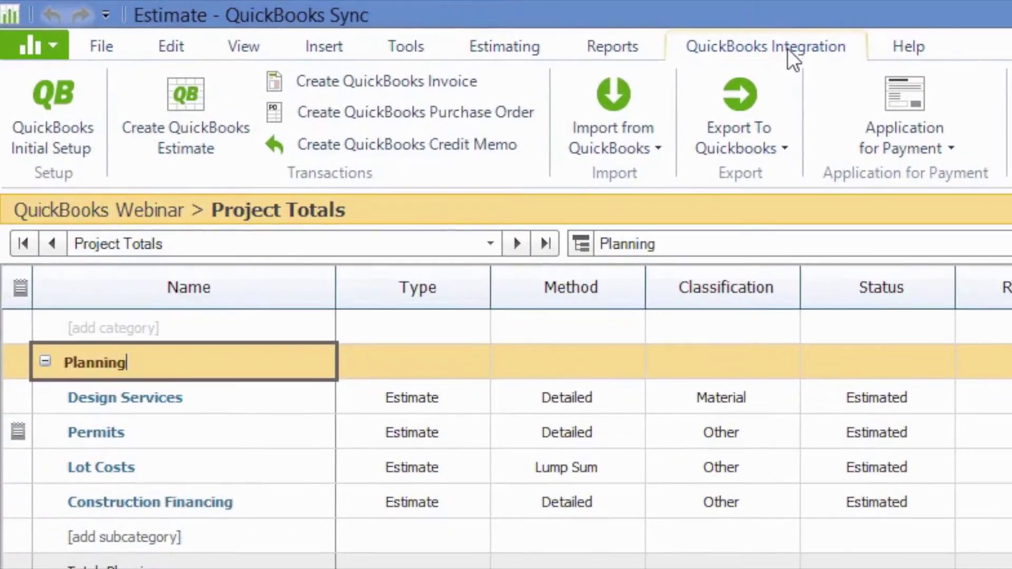
pyautogui.click(628, 146)
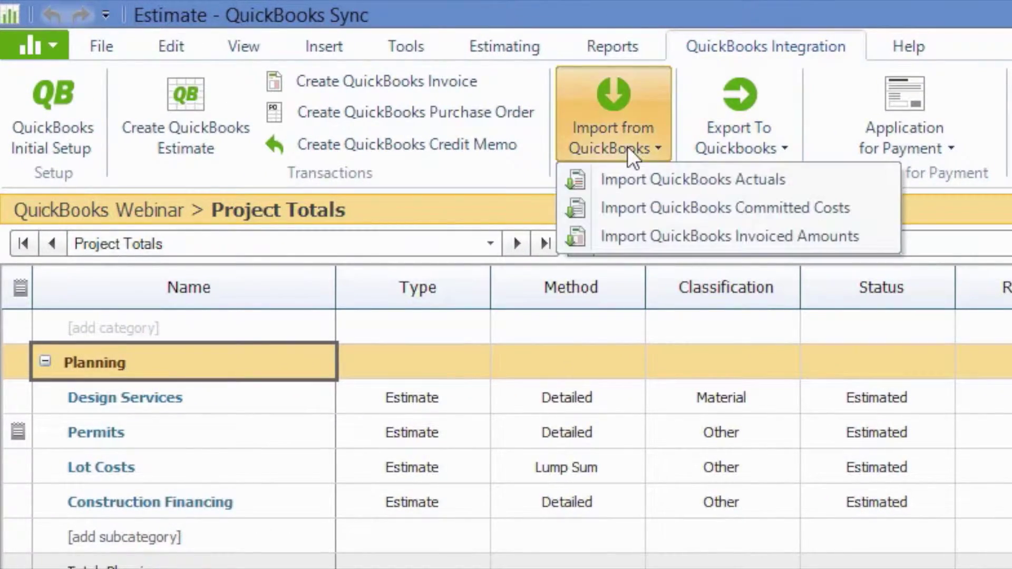
pyautogui.click(640, 178)
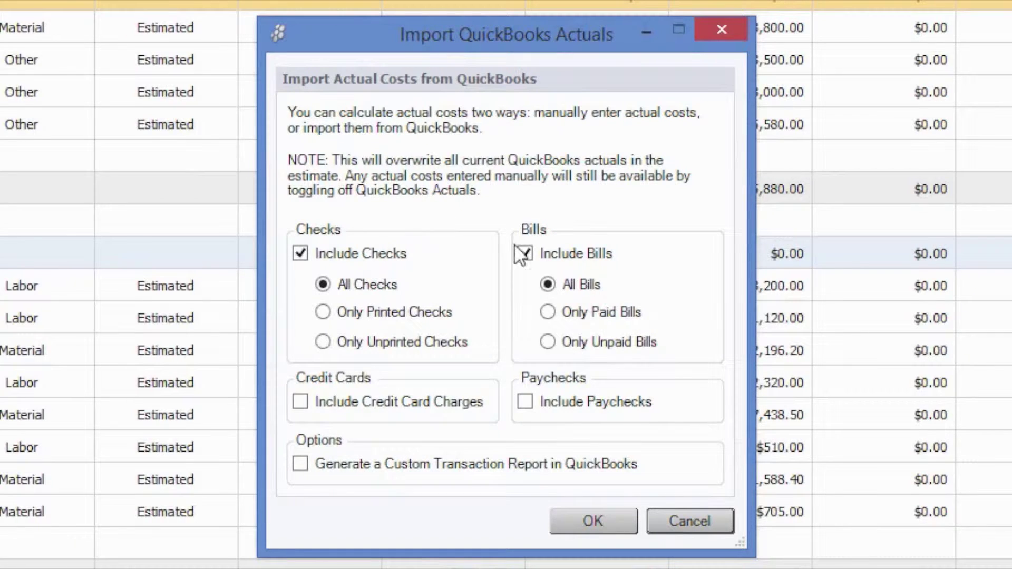
pyautogui.click(301, 401)
pyautogui.click(525, 401)
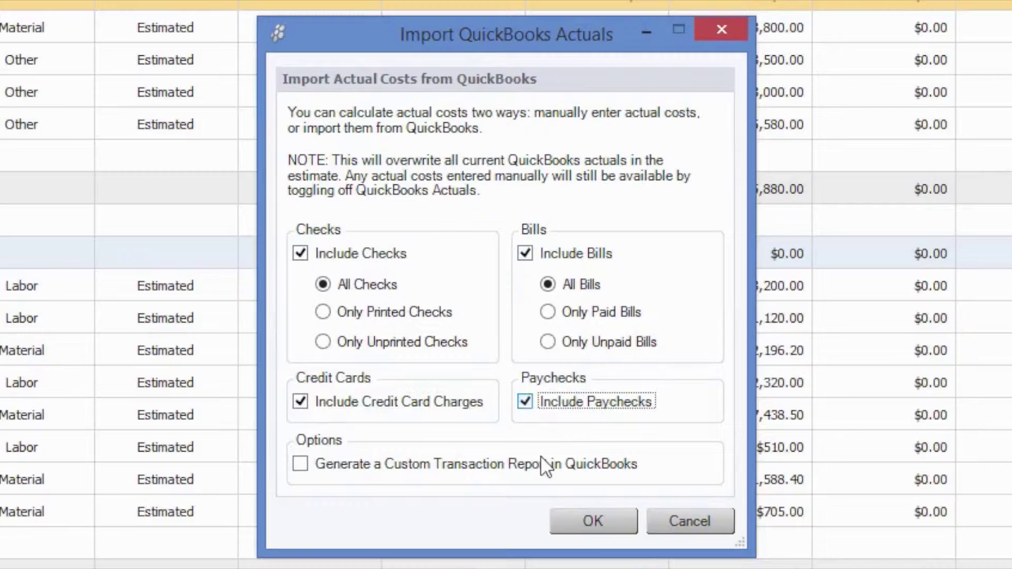
pyautogui.click(598, 523)
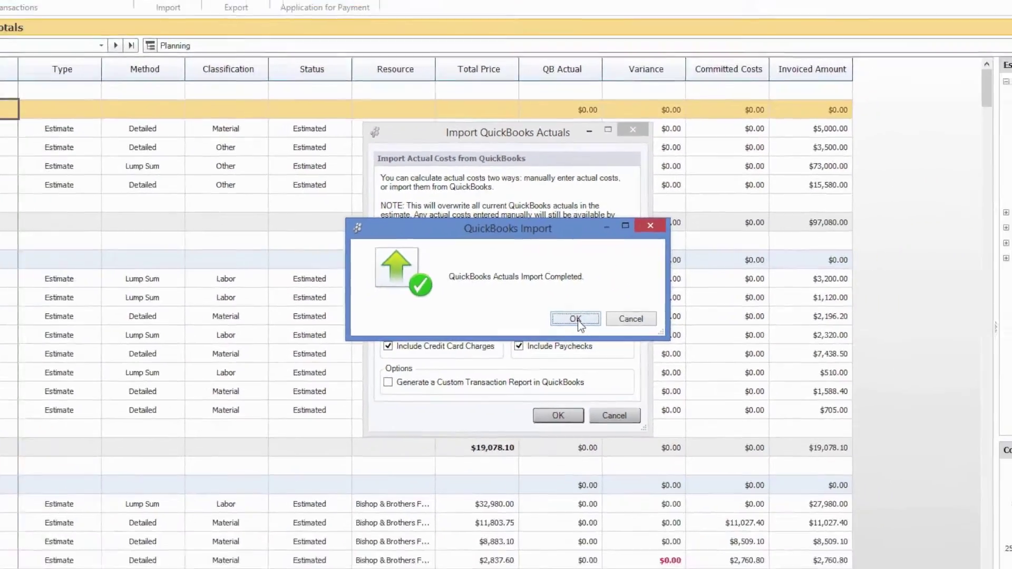
pyautogui.click(623, 354)
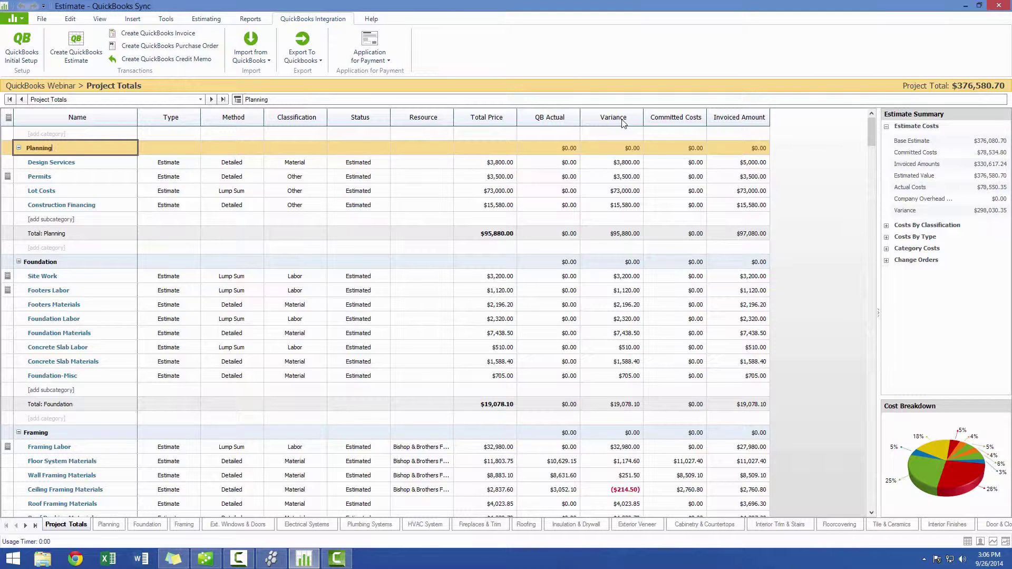
pyautogui.scroll(-2, 568, 229)
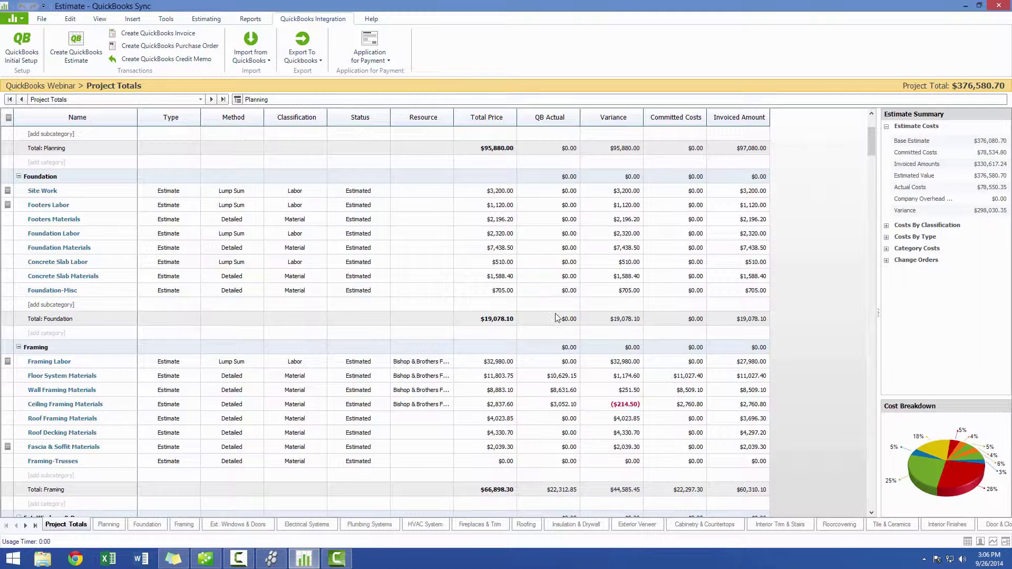
pyautogui.scroll(-4, 558, 324)
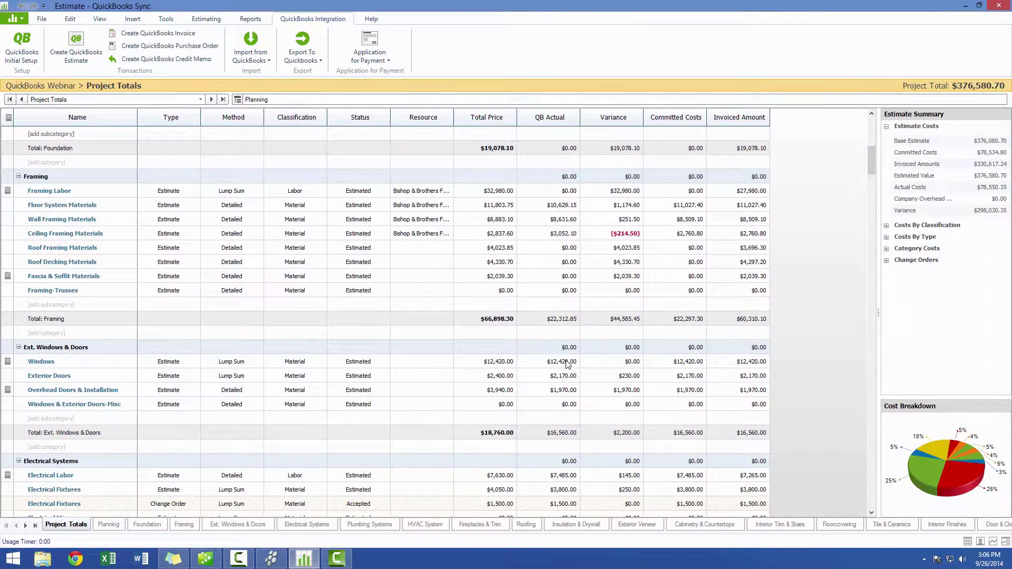
pyautogui.scroll(6, 567, 364)
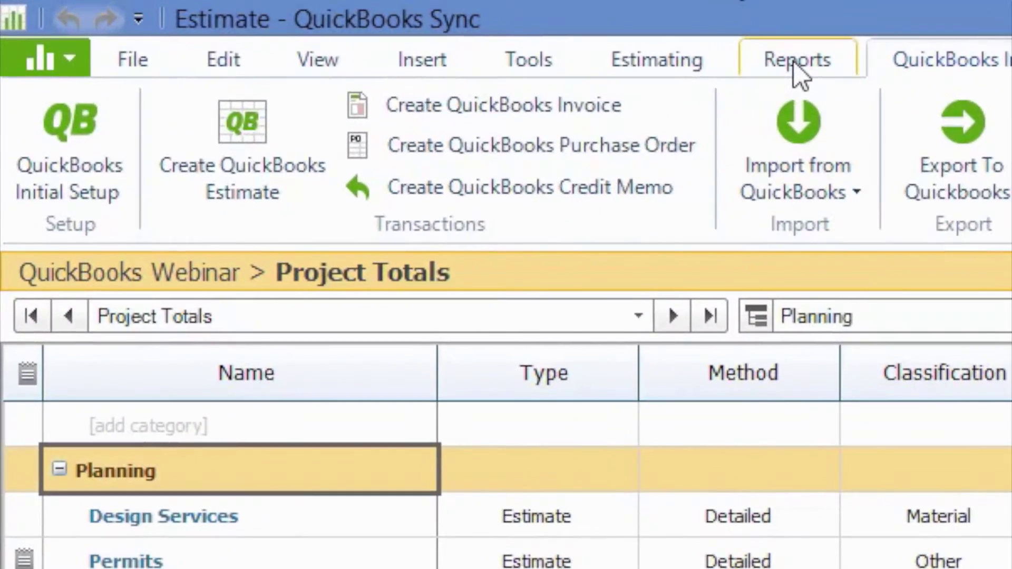
# Start a financial Estimate vs. Actual Report from the Reports menu
pyautogui.click(794, 61)
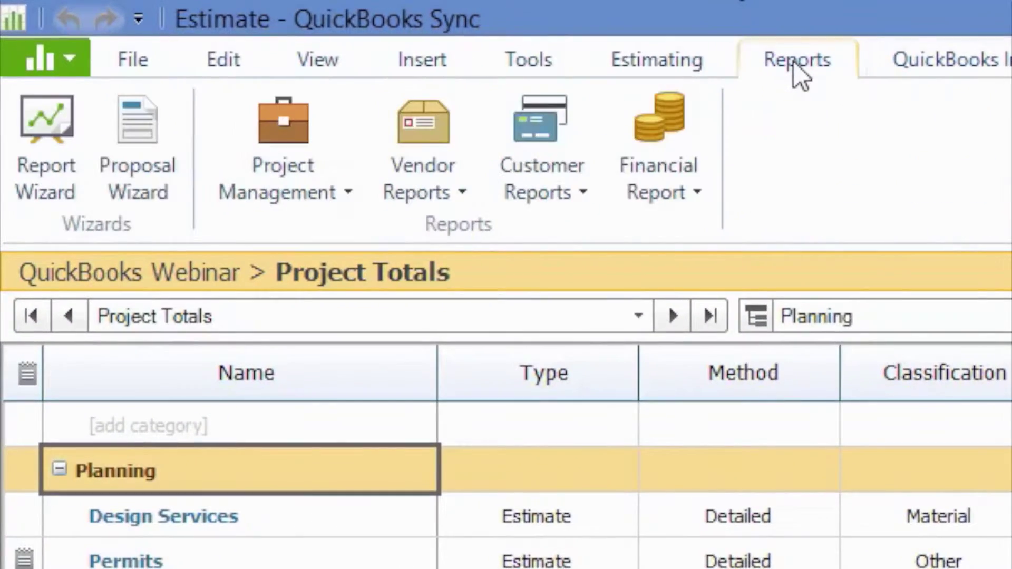
pyautogui.click(693, 179)
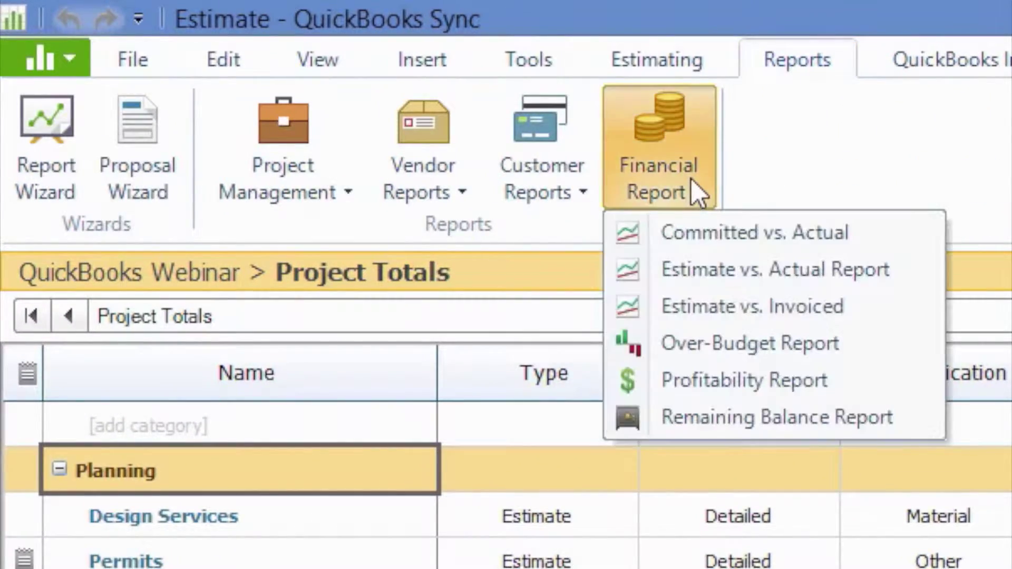
pyautogui.click(699, 272)
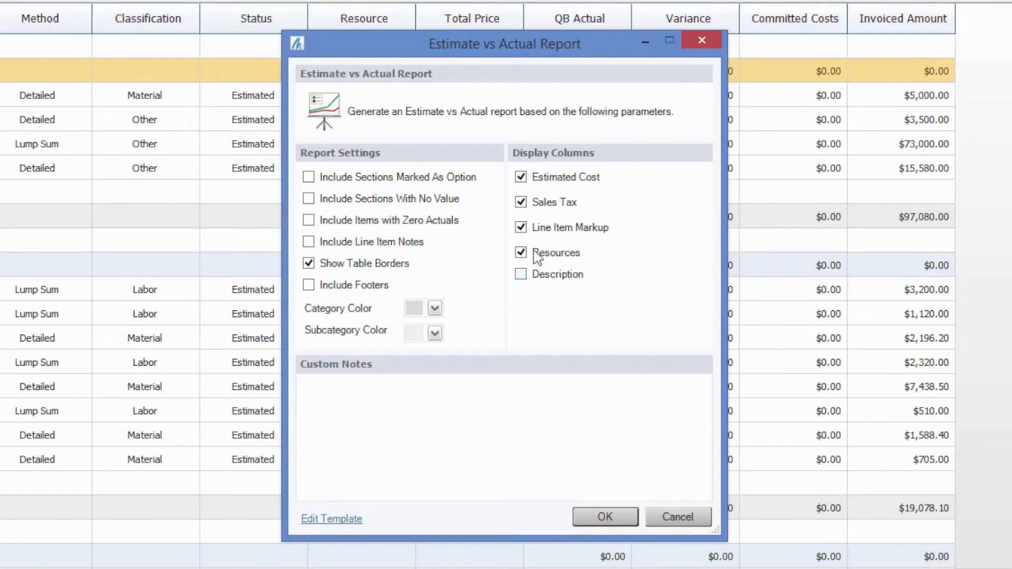
# Generate the report, review totals ($78,550.35 actual vs $83,209.45 cost), then close it
pyautogui.click(604, 516)
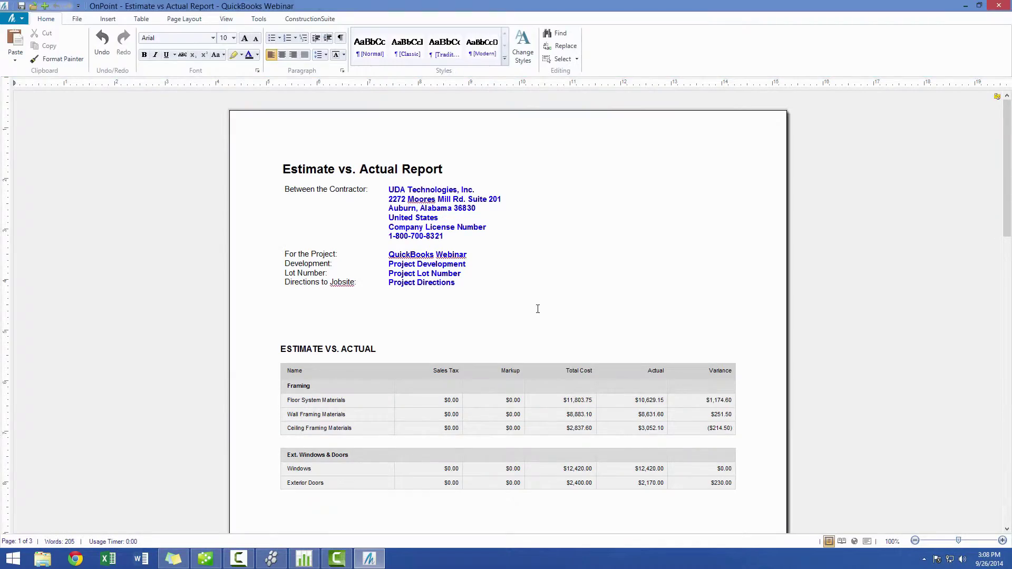
pyautogui.click(538, 309)
pyautogui.scroll(-1, 564, 313)
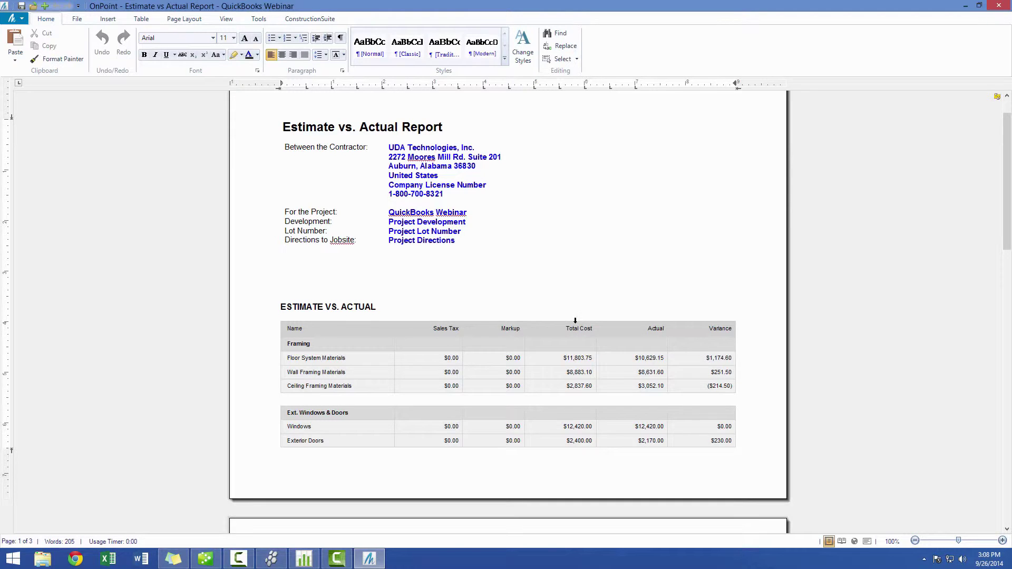
pyautogui.scroll(-1, 613, 364)
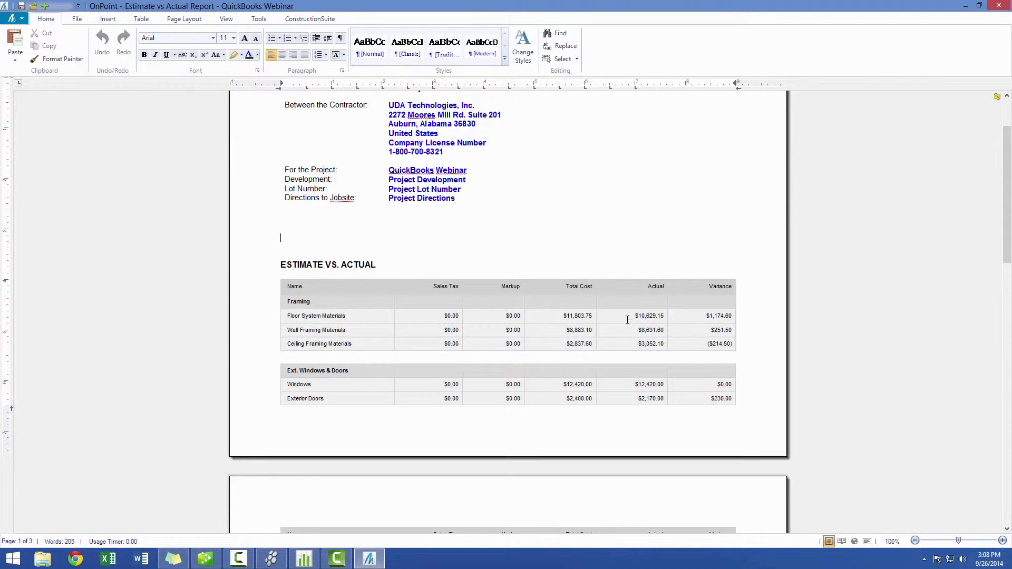
pyautogui.scroll(-2, 653, 322)
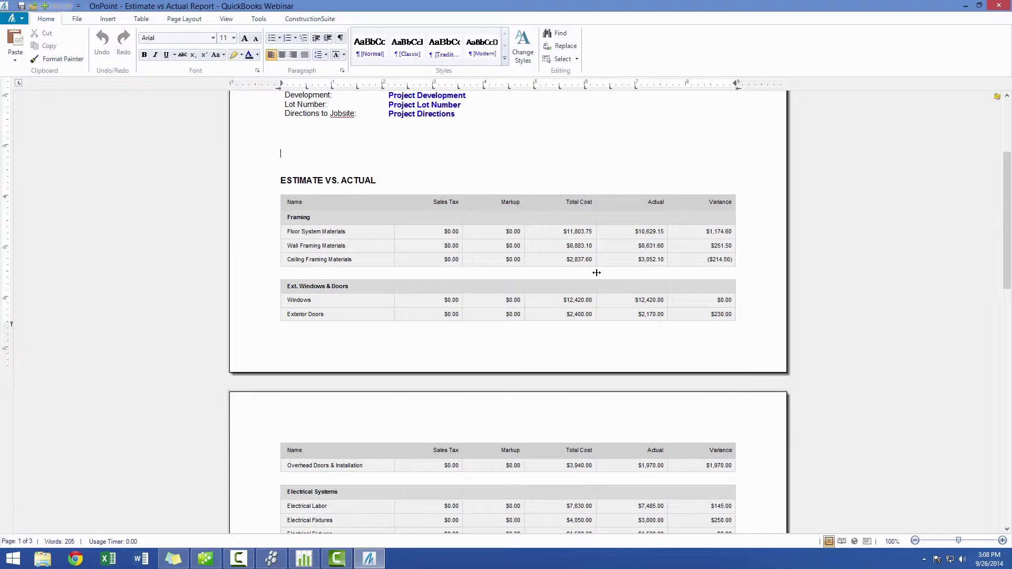
pyautogui.scroll(-5, 622, 277)
pyautogui.scroll(-5, 623, 279)
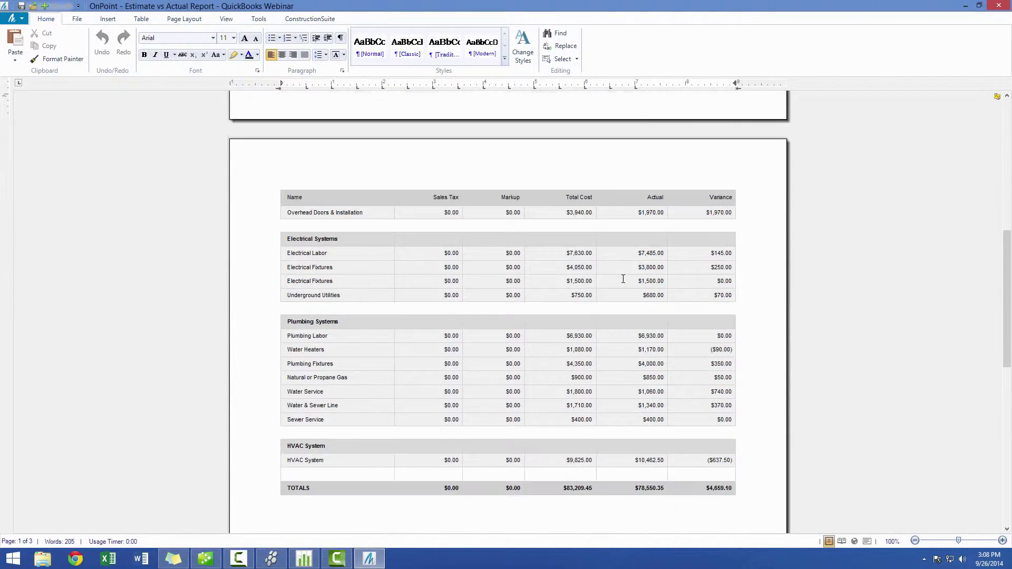
pyautogui.scroll(-2, 635, 357)
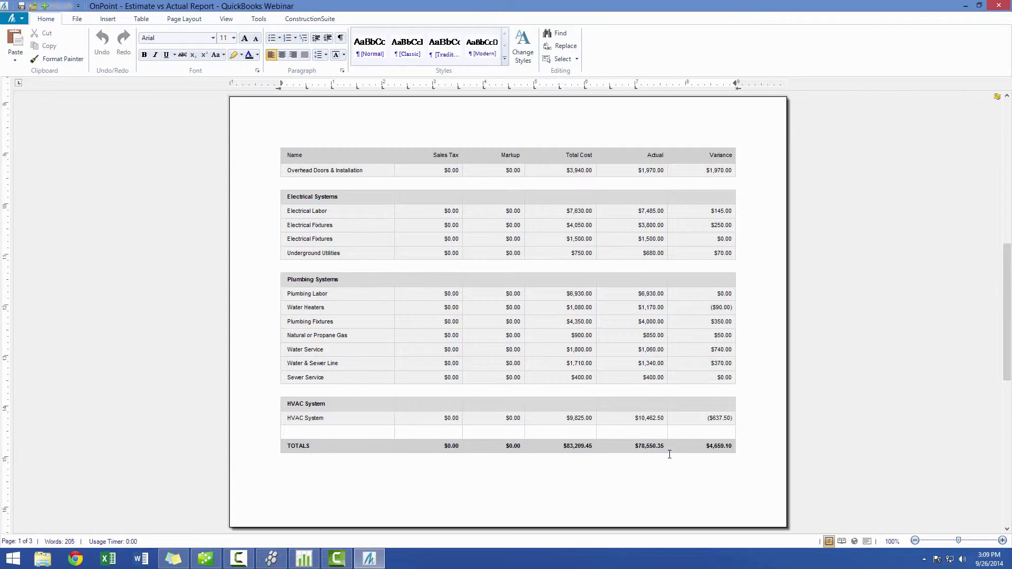
pyautogui.click(994, 9)
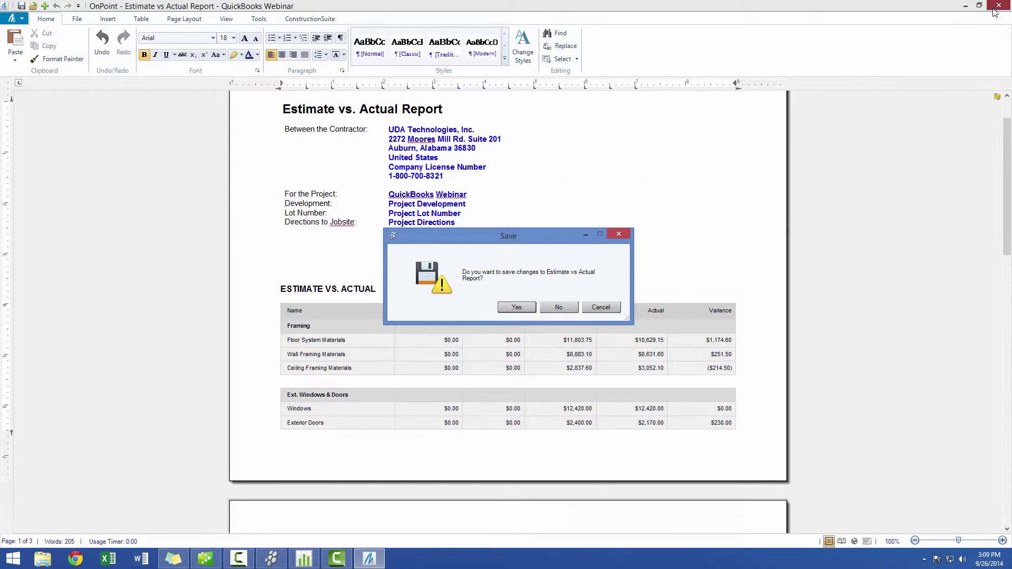
# Discard the first report and regenerate the Estimate vs. Actual Report including zero-actual items
pyautogui.click(575, 305)
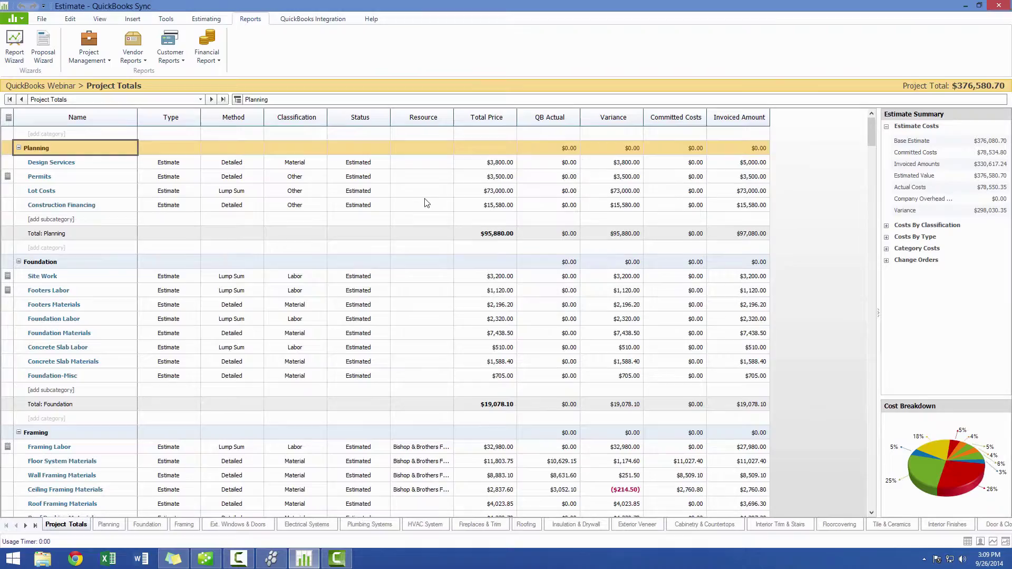
pyautogui.click(206, 51)
pyautogui.click(287, 96)
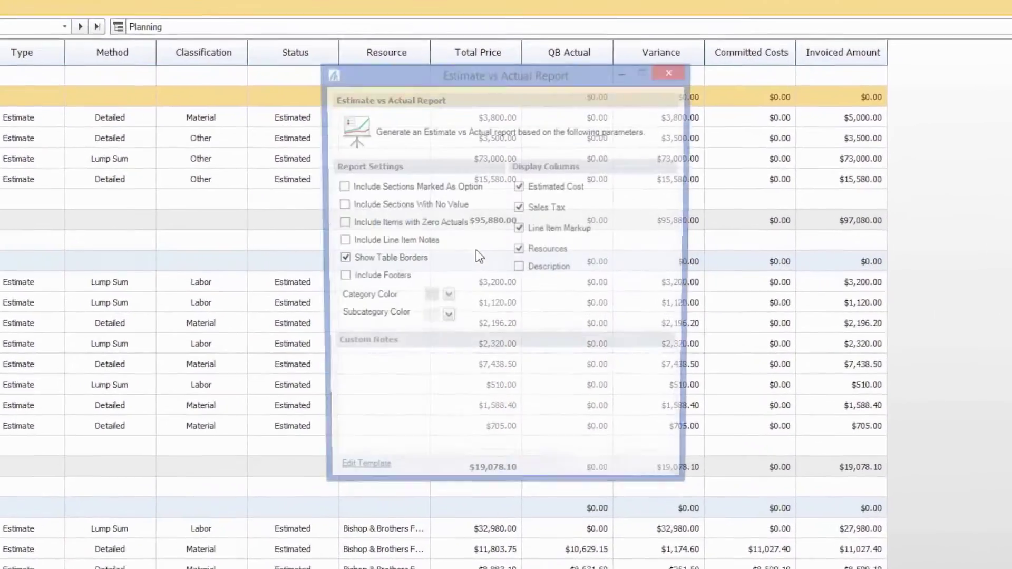
pyautogui.click(345, 222)
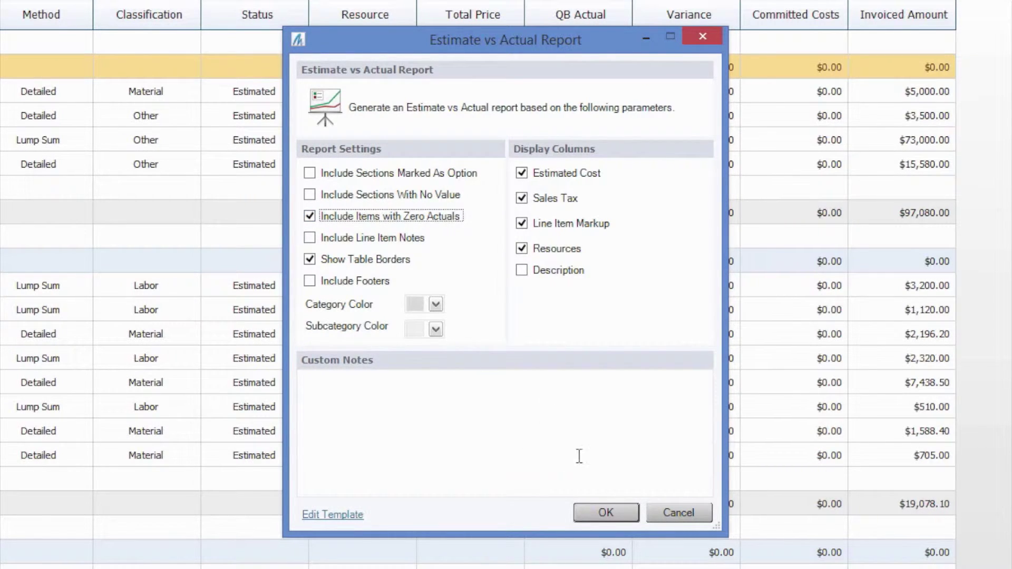
pyautogui.click(605, 513)
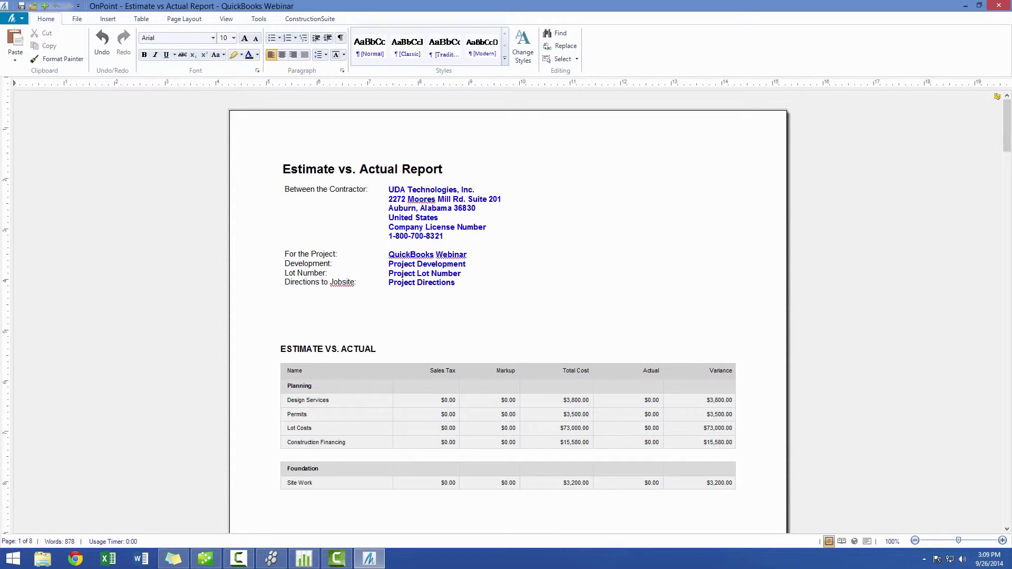
pyautogui.moveTo(1007, 129); pyautogui.dragTo(1001, 513)
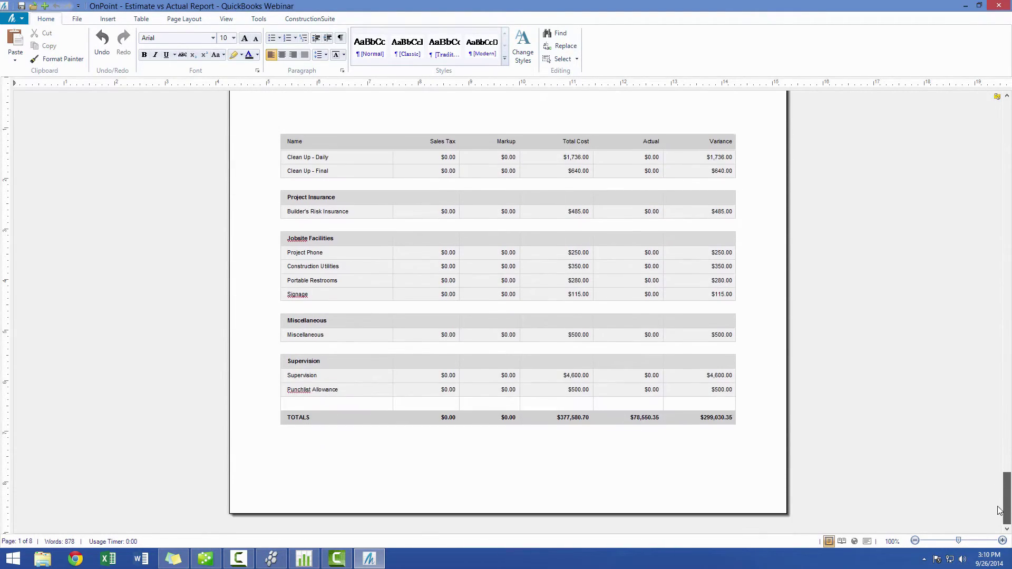